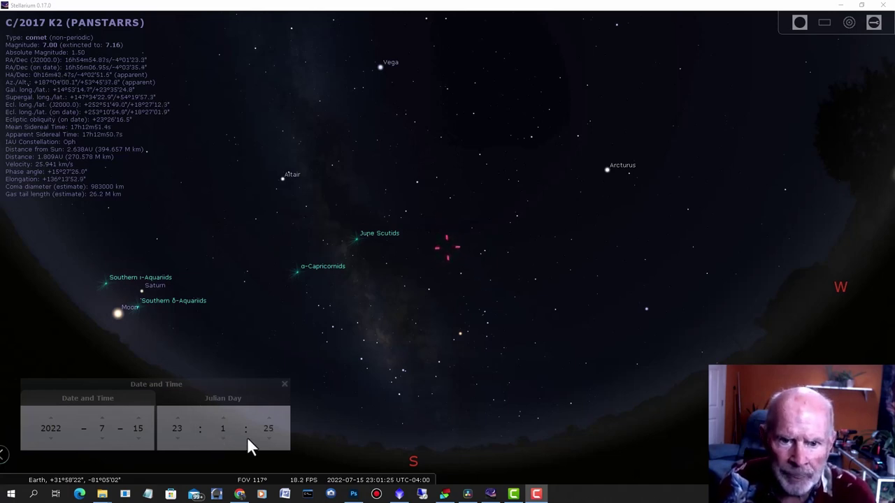
- Show comet C/2017 K2 (PANSTARRS) and its data in Stellarium for 2022-07-15 at 23:01
{"action": "mouse_move", "coordinate": [426, 482]}
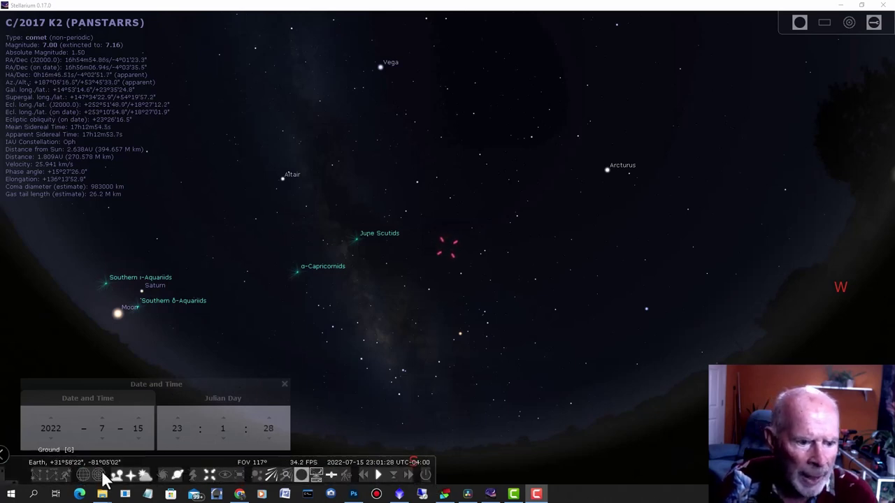
- Turn on the constellation line figures and constellation name labels in Stellarium
{"action": "left_click", "coordinate": [36, 476]}
{"action": "left_click", "coordinate": [51, 477]}
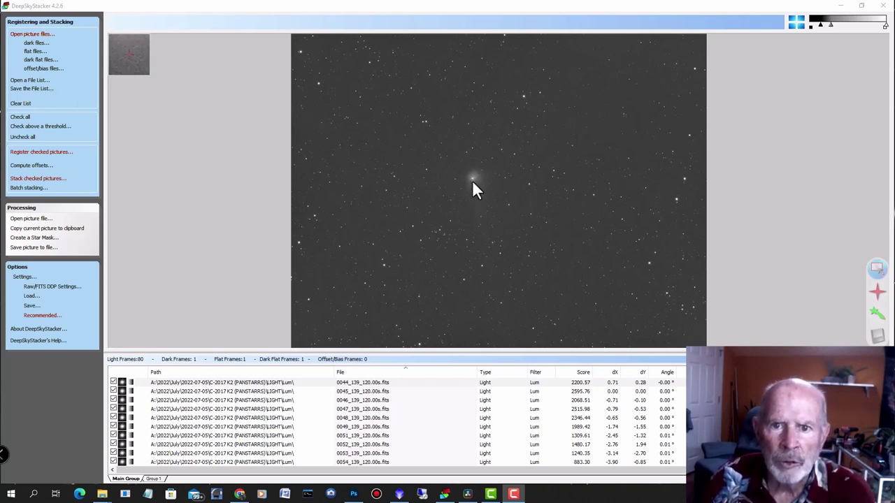
- Enter Edit Comet Mode and zoom in on the comet in the first light frame
{"action": "left_click", "coordinate": [878, 313]}
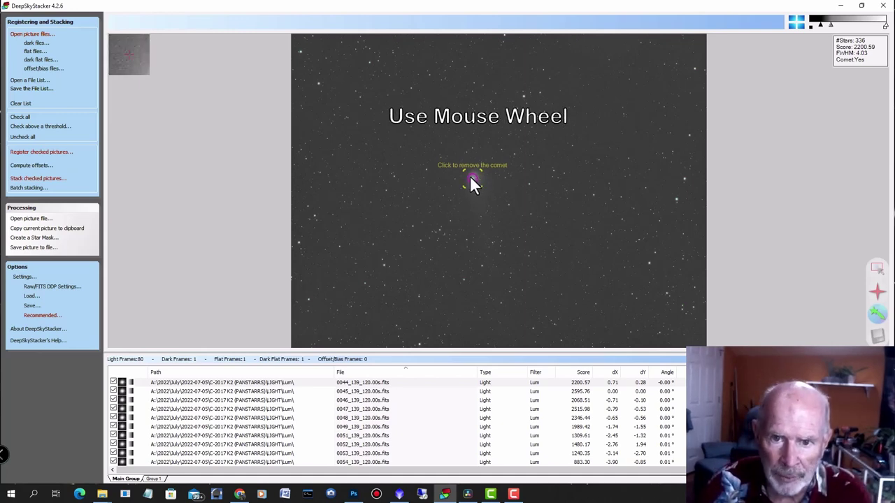
{"action": "scroll", "coordinate": [469, 176], "scroll_direction": "up", "scroll_amount": 2}
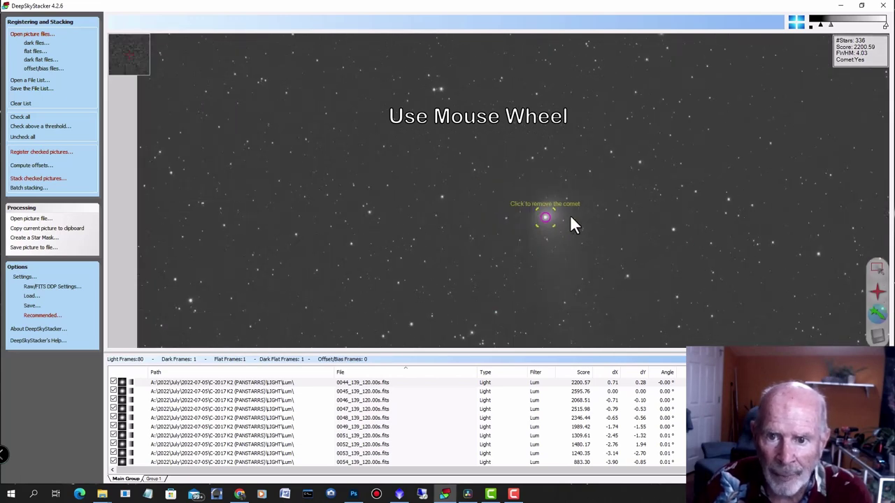
- Re-centre the comet marker exactly on the core in frame 0044_139_120.00s.fits
{"action": "left_click", "coordinate": [552, 221]}
{"action": "scroll", "coordinate": [552, 222], "scroll_direction": "down", "scroll_amount": 1}
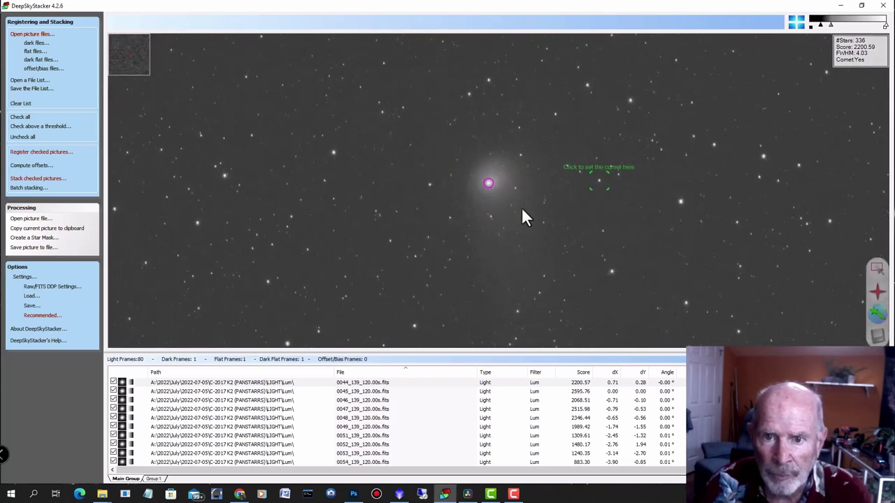
{"action": "scroll", "coordinate": [494, 195], "scroll_direction": "up", "scroll_amount": 1}
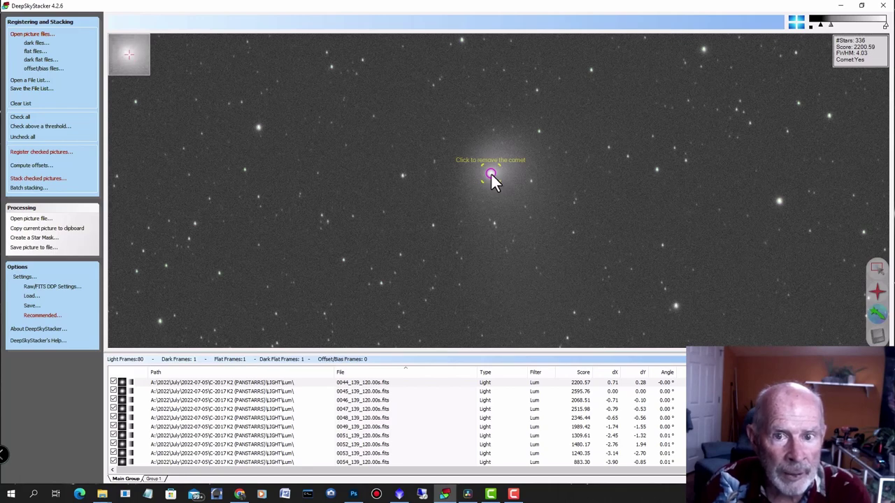
{"action": "left_click", "coordinate": [491, 175]}
{"action": "left_click", "coordinate": [491, 174]}
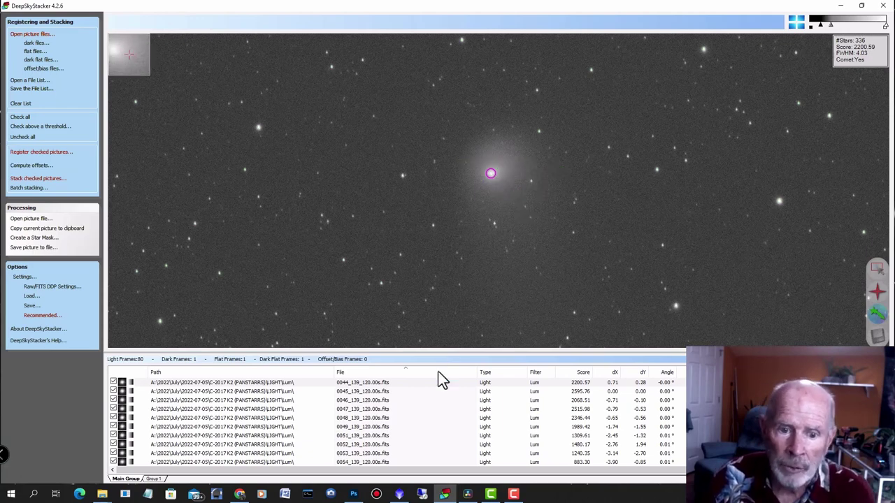
- Mark the comet core precisely in frame 0045_139_120.00s.fits, then load frame 0046_139_120.00s.fits
{"action": "left_click", "coordinate": [374, 391]}
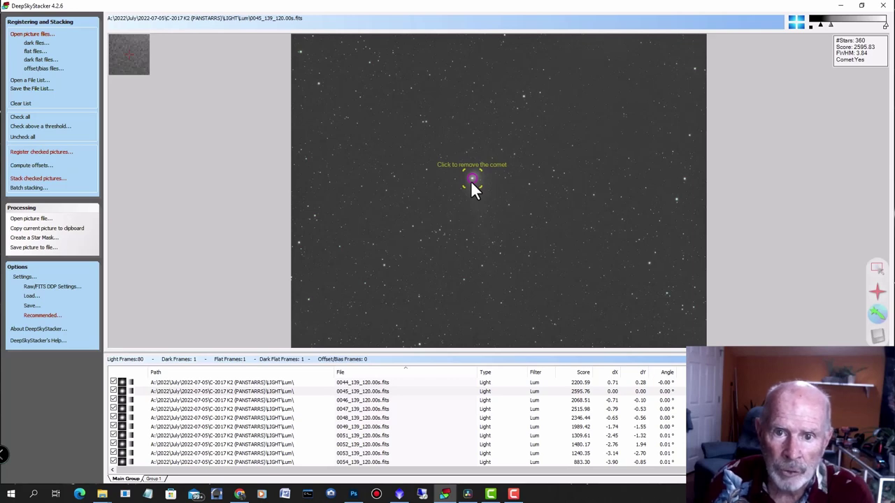
{"action": "scroll", "coordinate": [470, 180], "scroll_direction": "up", "scroll_amount": 2}
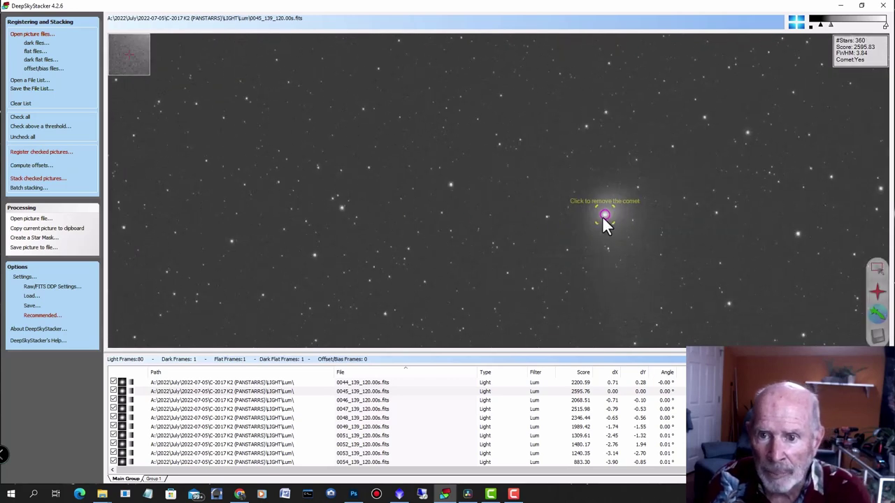
{"action": "left_click", "coordinate": [603, 218]}
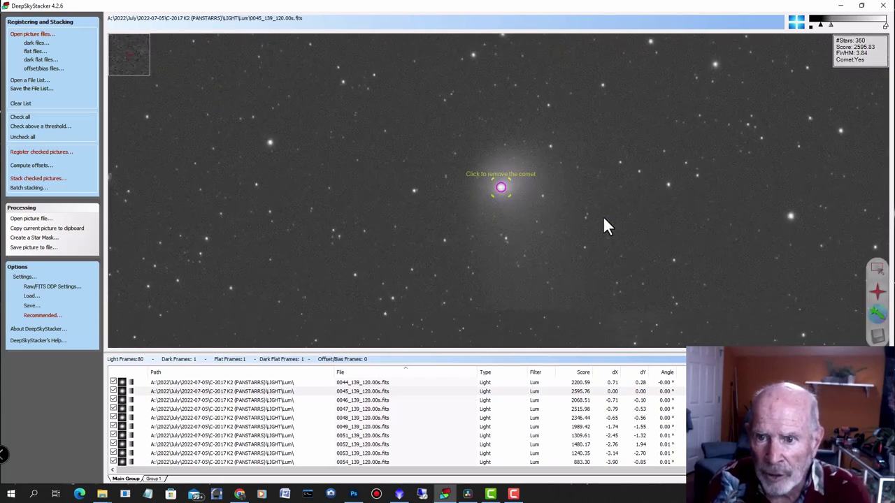
{"action": "left_click", "coordinate": [501, 189]}
{"action": "scroll", "coordinate": [501, 188], "scroll_direction": "up", "scroll_amount": 2}
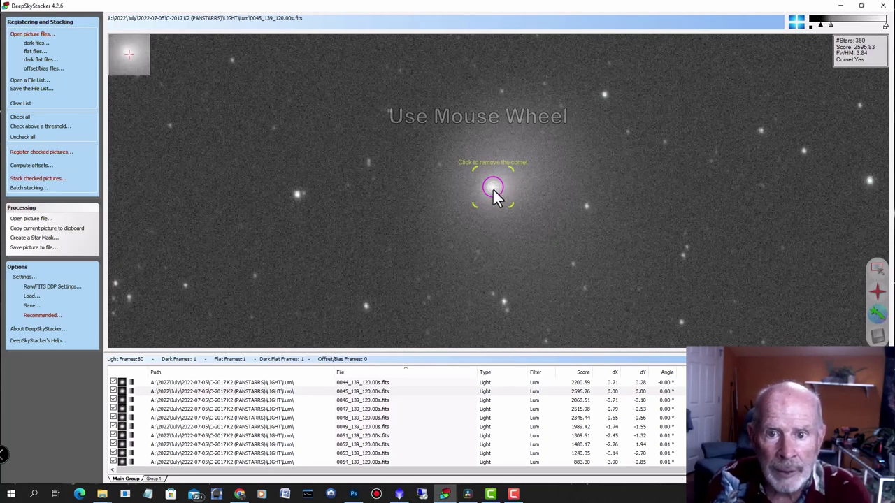
{"action": "left_click", "coordinate": [492, 190]}
{"action": "left_click", "coordinate": [493, 190]}
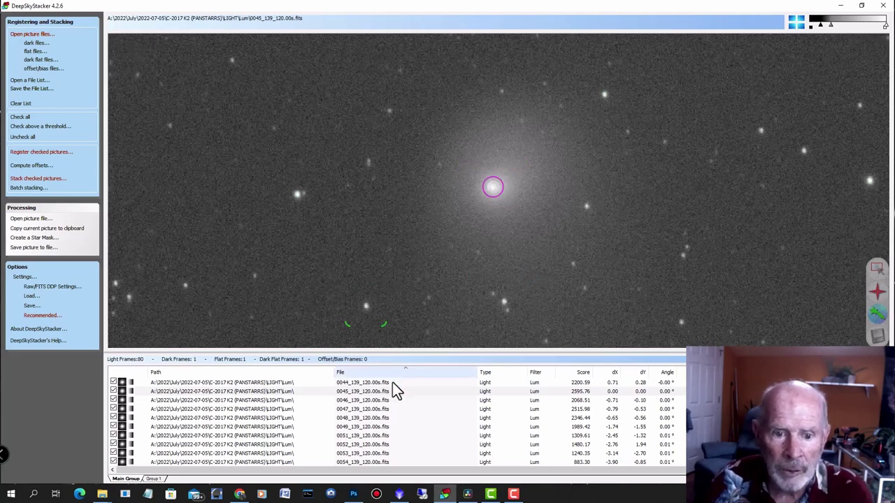
{"action": "left_click", "coordinate": [376, 403]}
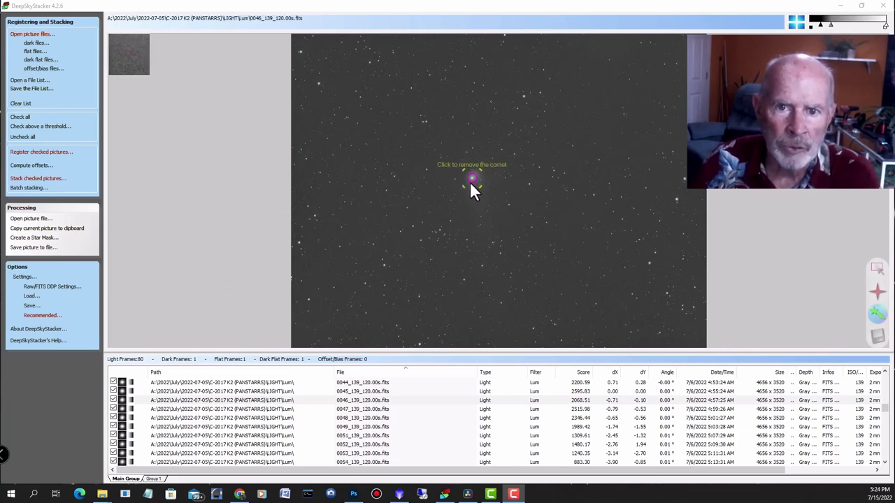
{"action": "left_click", "coordinate": [30, 278]}
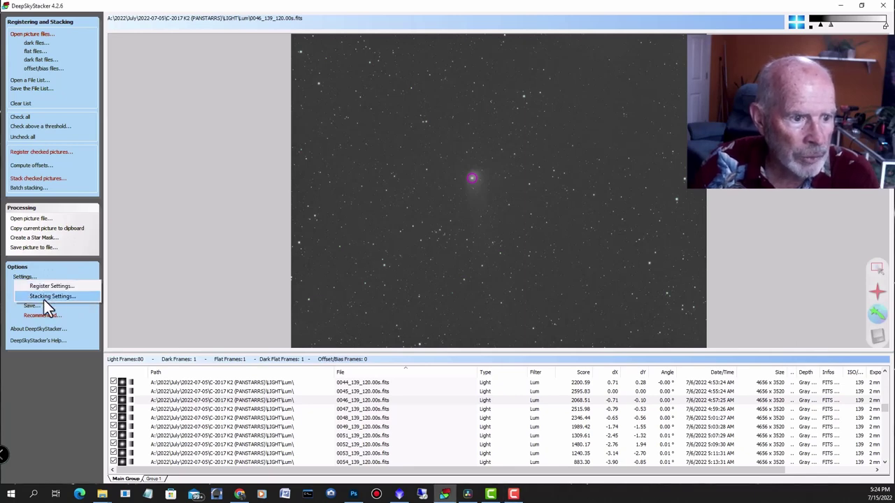
- Bring up the Stacking Parameters at the Comet tab
{"action": "left_click", "coordinate": [44, 300]}
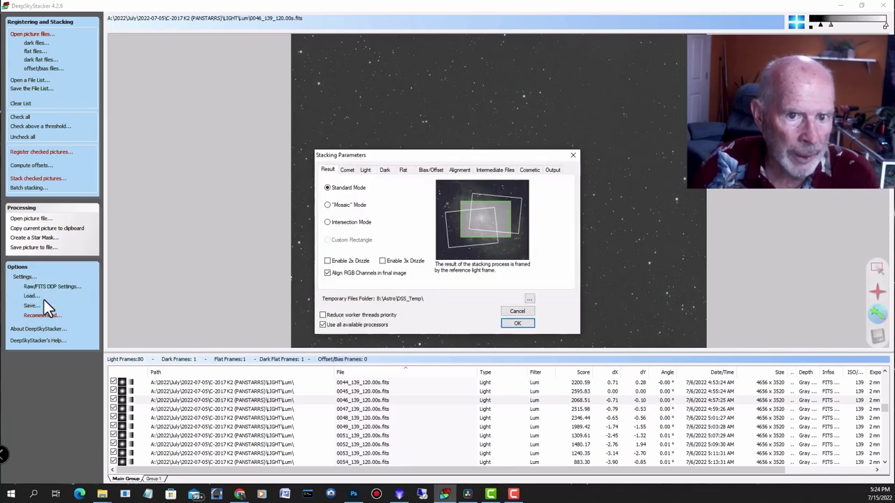
{"action": "left_click", "coordinate": [347, 171]}
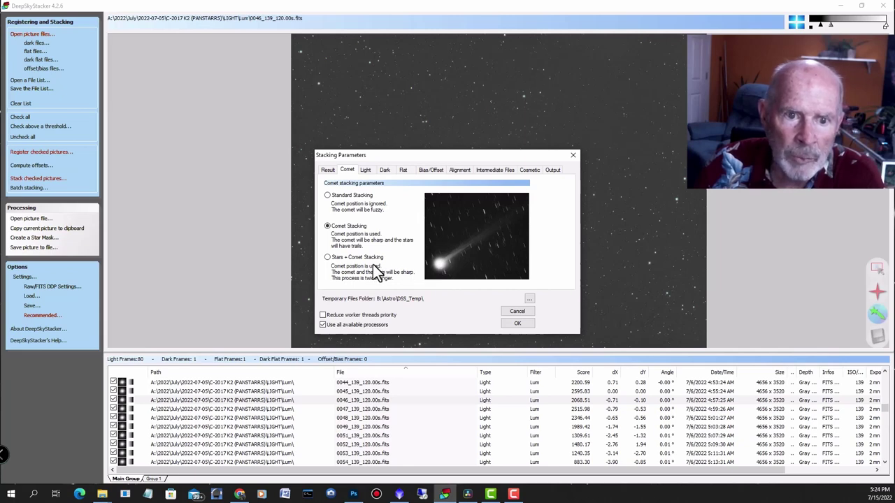
- Compare Stars + Comet and Comet Stacking, then settle on Standard Stacking
{"action": "left_click", "coordinate": [328, 258]}
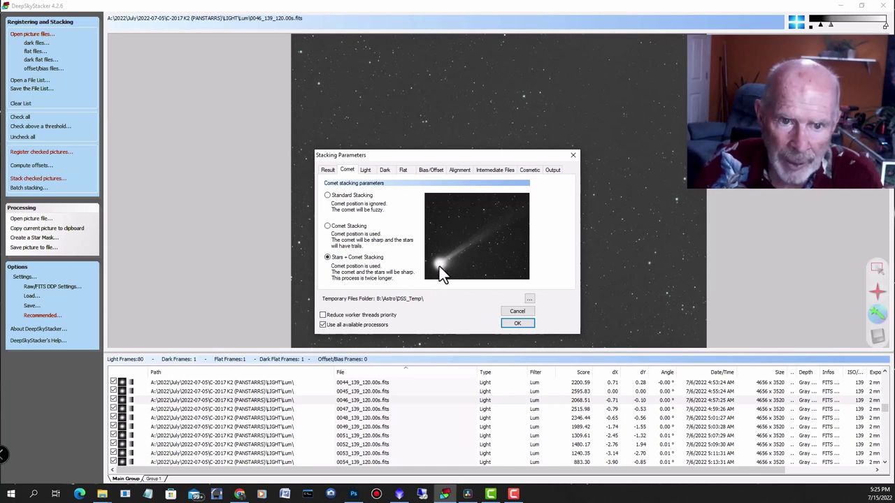
{"action": "left_click", "coordinate": [338, 228]}
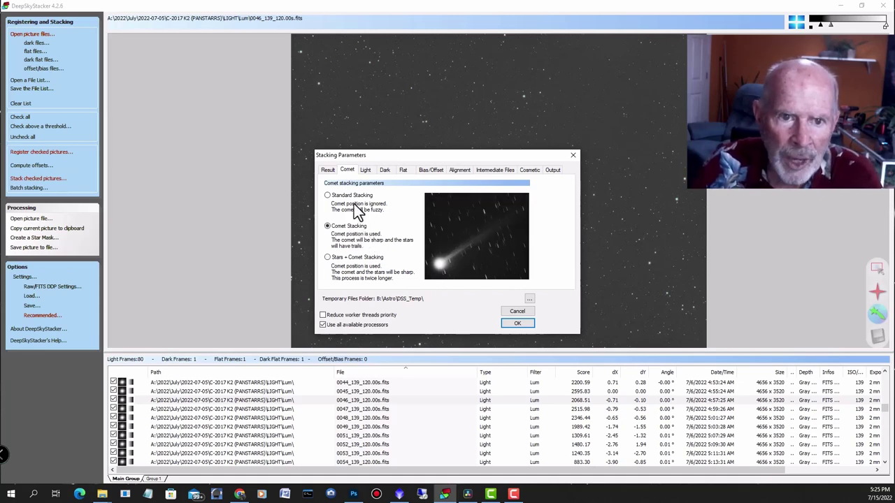
{"action": "left_click", "coordinate": [328, 196]}
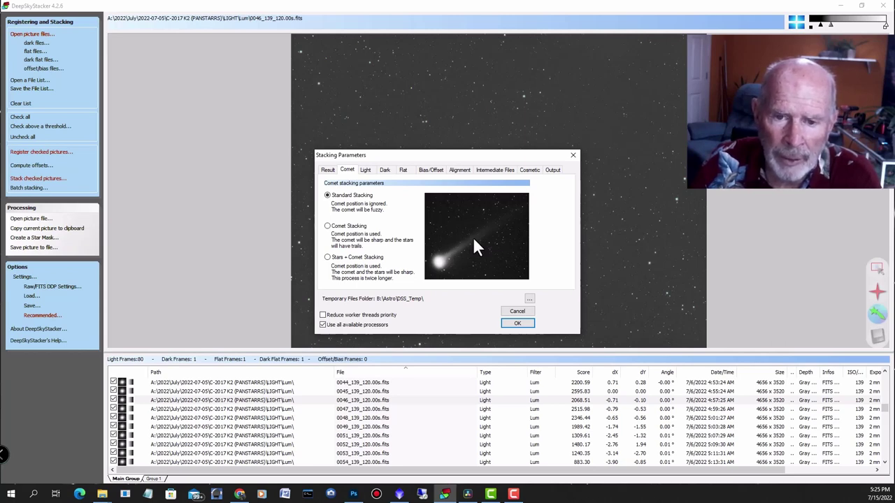
- Confirm Auto Adaptive Weighted Average and Automatic alignment, then accept the stacking parameters
{"action": "left_click", "coordinate": [367, 171]}
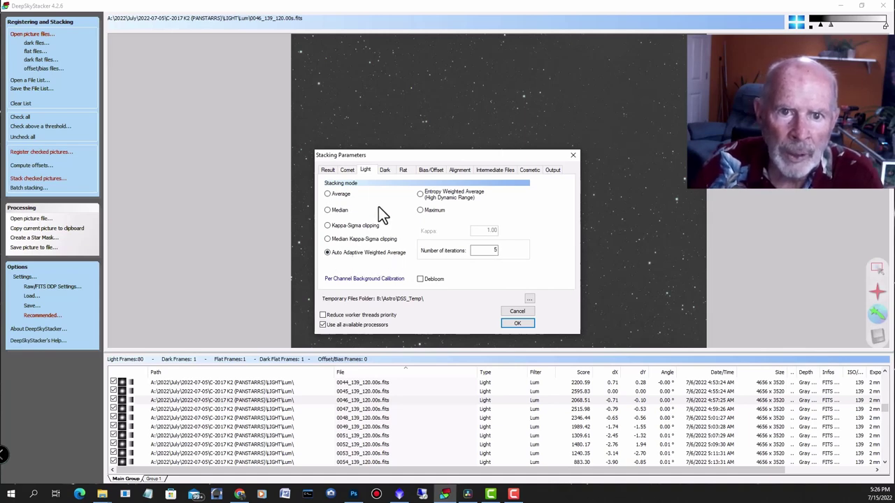
{"action": "left_click", "coordinate": [460, 171]}
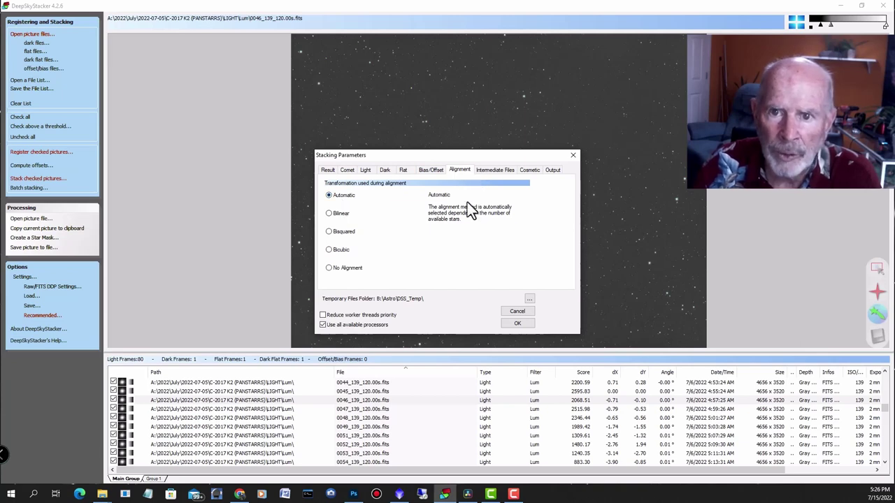
{"action": "left_click", "coordinate": [519, 324]}
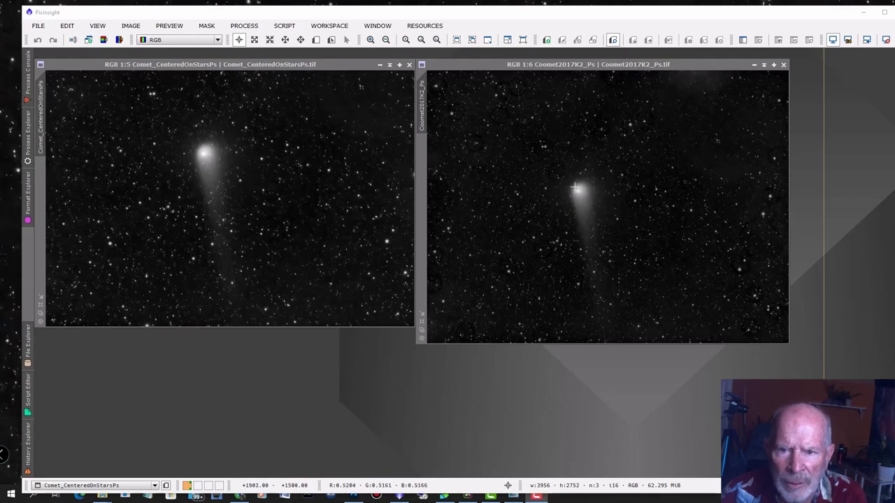
- Zoom the Coomet2017K2_Ps image from 1:6 to 1:1 on the comet head
{"action": "scroll", "coordinate": [578, 189], "scroll_direction": "up", "scroll_amount": 2}
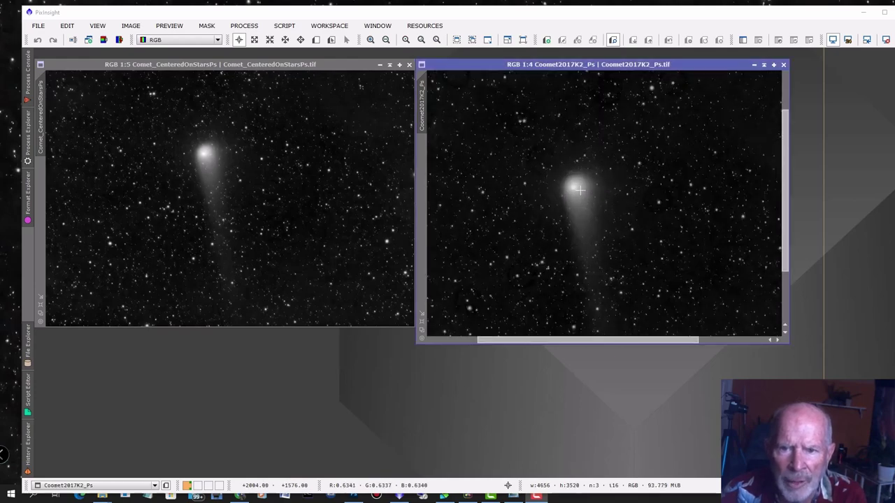
{"action": "scroll", "coordinate": [578, 189], "scroll_direction": "up", "scroll_amount": 1}
{"action": "right_click", "coordinate": [578, 188]}
{"action": "key", "text": "Escape"}
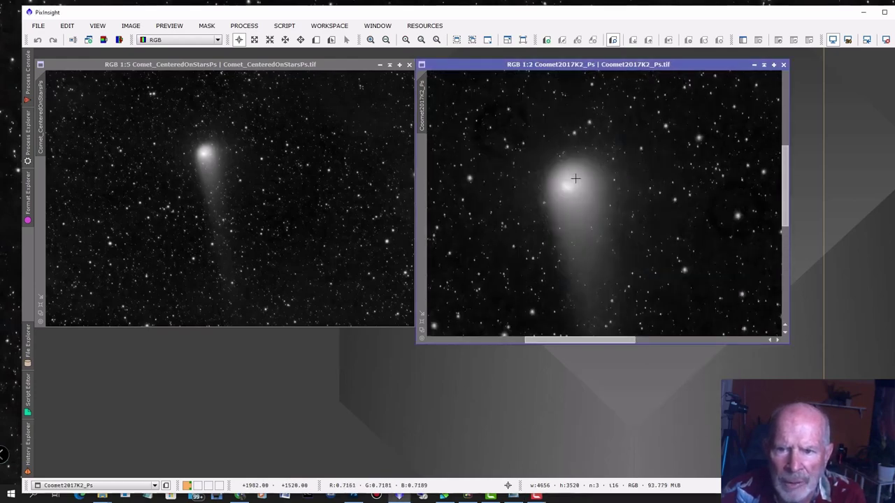
{"action": "scroll", "coordinate": [575, 183], "scroll_direction": "up", "scroll_amount": 1}
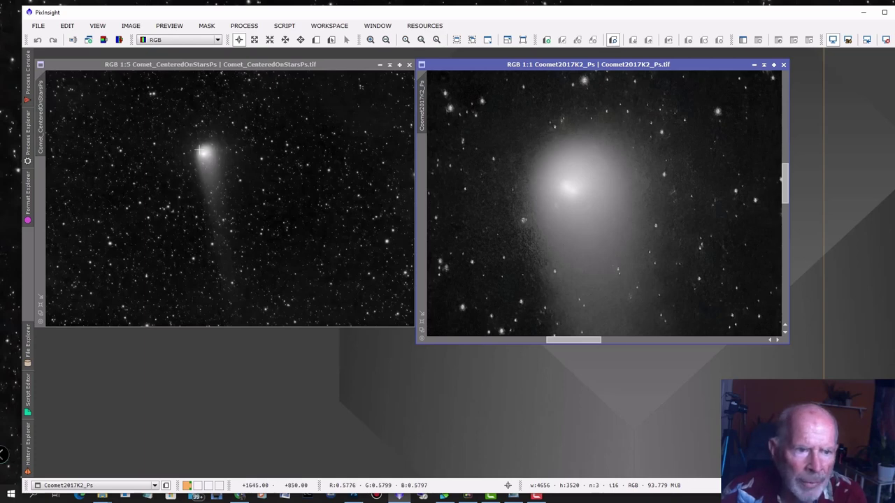
- Zoom Comet_CenteredOnStarsPs to 2:1 on the core, then back out to 1:3
{"action": "scroll", "coordinate": [199, 151], "scroll_direction": "up", "scroll_amount": 1}
{"action": "scroll", "coordinate": [198, 151], "scroll_direction": "up", "scroll_amount": 3}
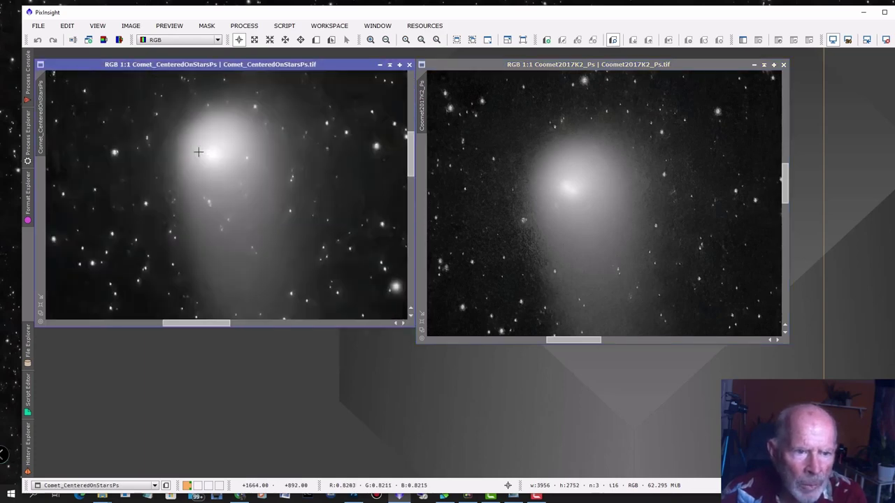
{"action": "scroll", "coordinate": [198, 152], "scroll_direction": "up", "scroll_amount": 1}
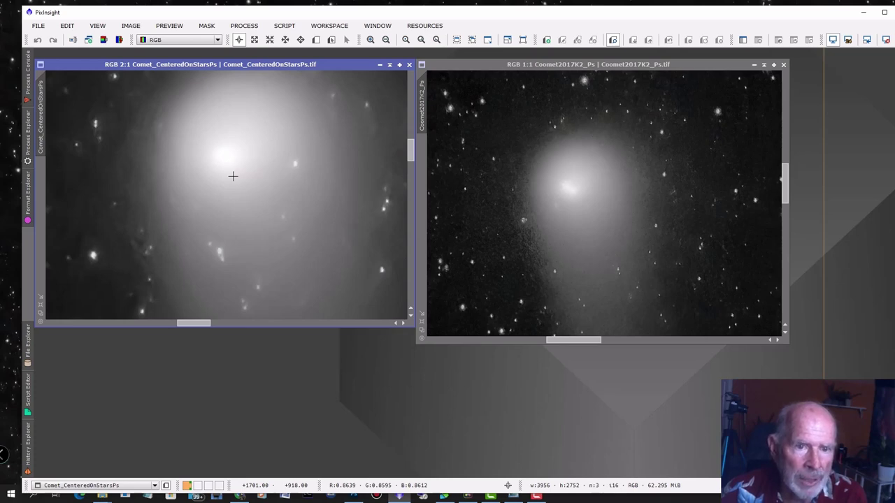
{"action": "scroll", "coordinate": [233, 177], "scroll_direction": "down", "scroll_amount": 2}
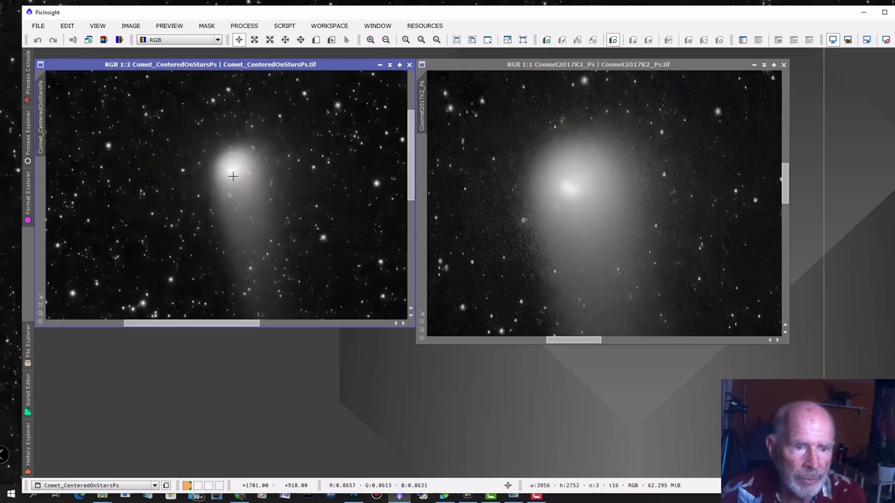
{"action": "scroll", "coordinate": [233, 176], "scroll_direction": "down", "scroll_amount": 1}
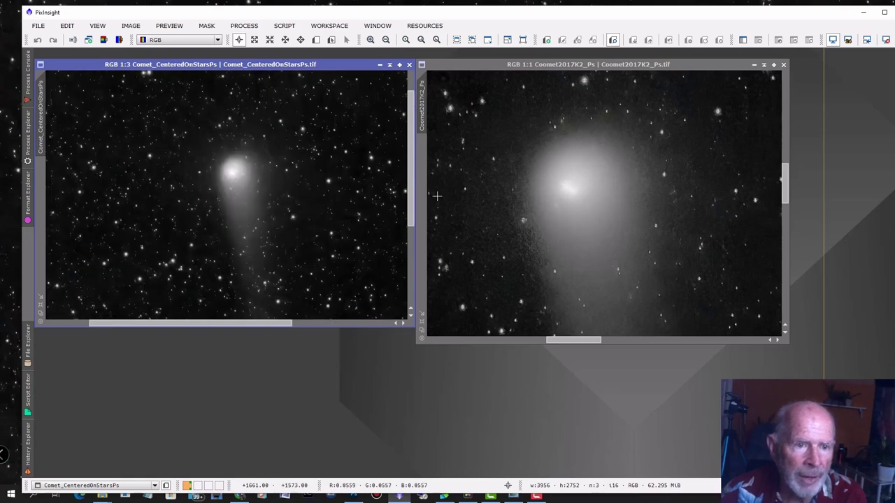